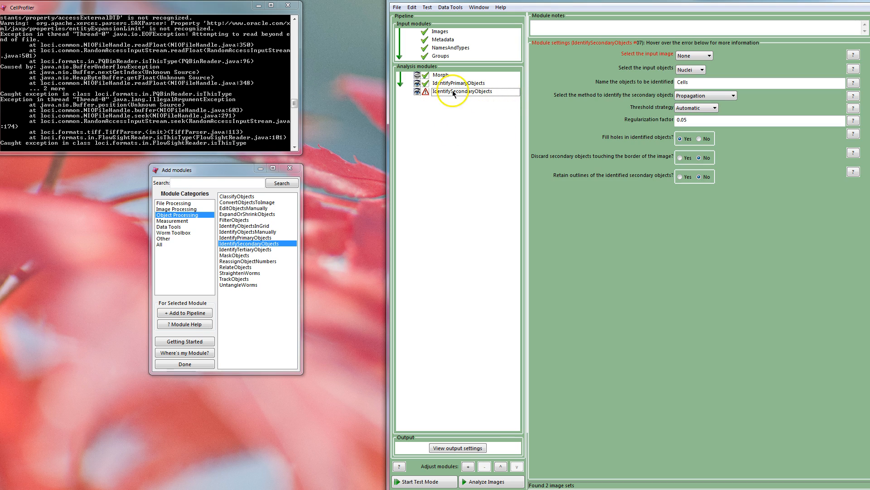
# Move the IdentifySecondaryObjects module up one place in the pipeline and back down again
pyautogui.click(443, 91)
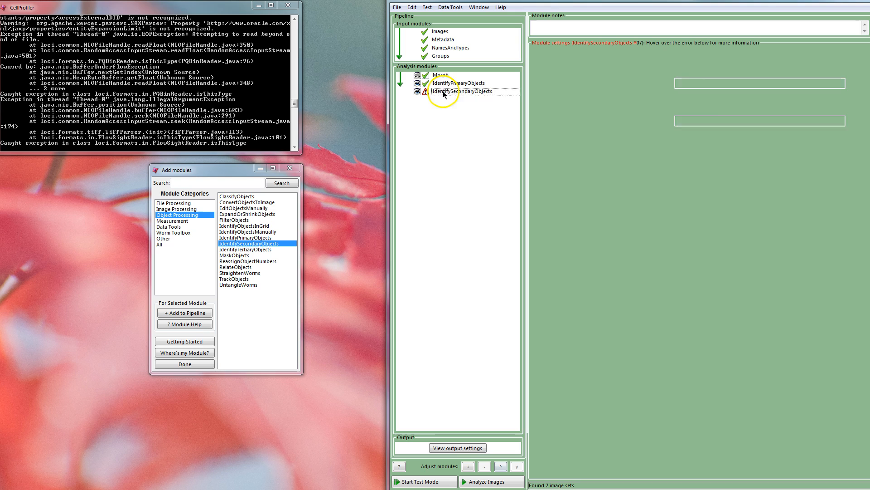
pyautogui.click(501, 466)
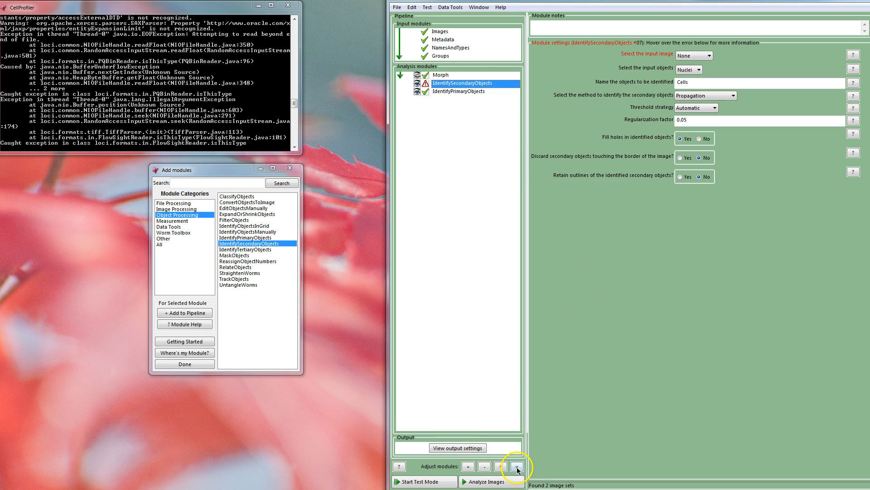
pyautogui.click(517, 466)
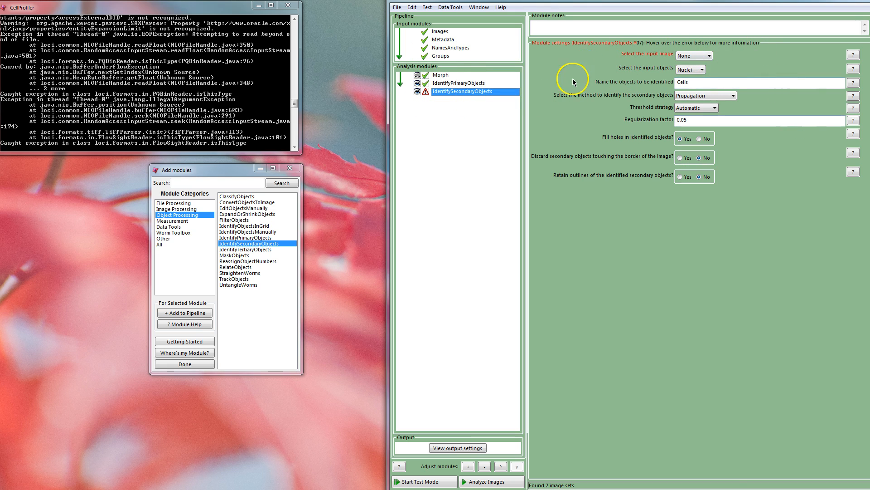
# Set the input image of the IdentifySecondaryObjects module to CytoOrig
pyautogui.click(707, 56)
pyautogui.click(695, 65)
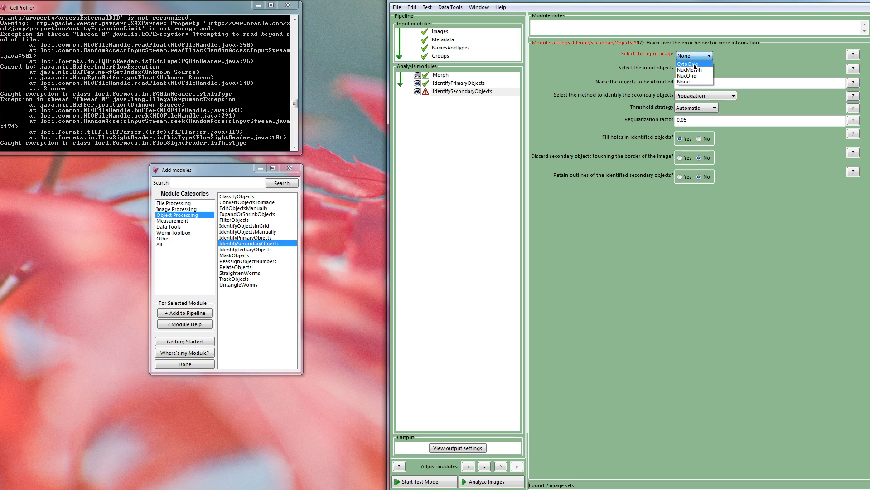
pyautogui.click(693, 64)
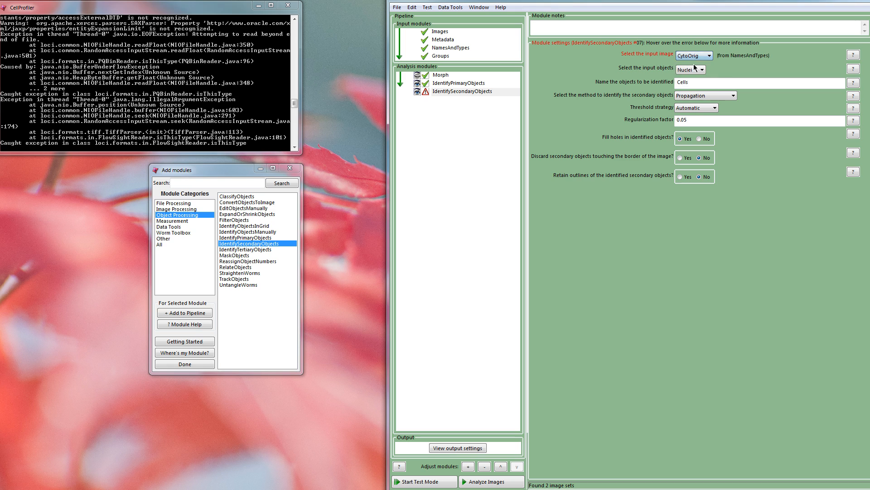
pyautogui.click(453, 151)
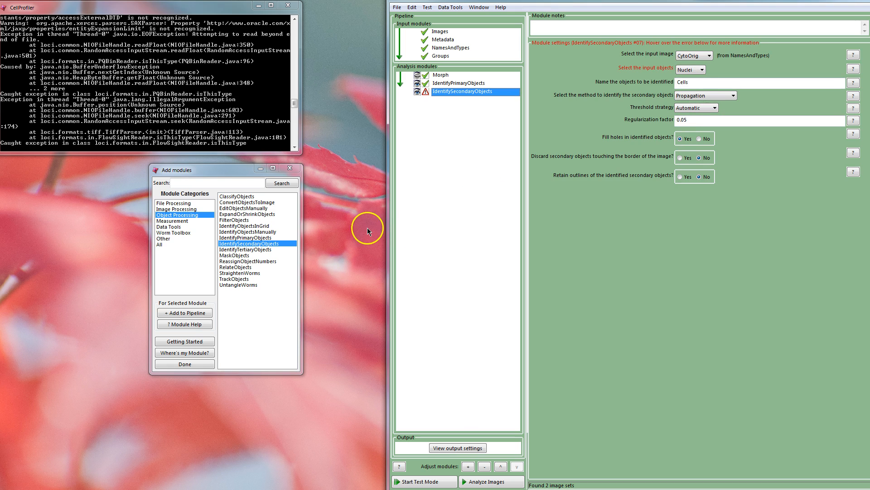
# Add a Smooth image-processing module and place it directly above IdentifyPrimaryObjects in the pipeline
pyautogui.click(188, 209)
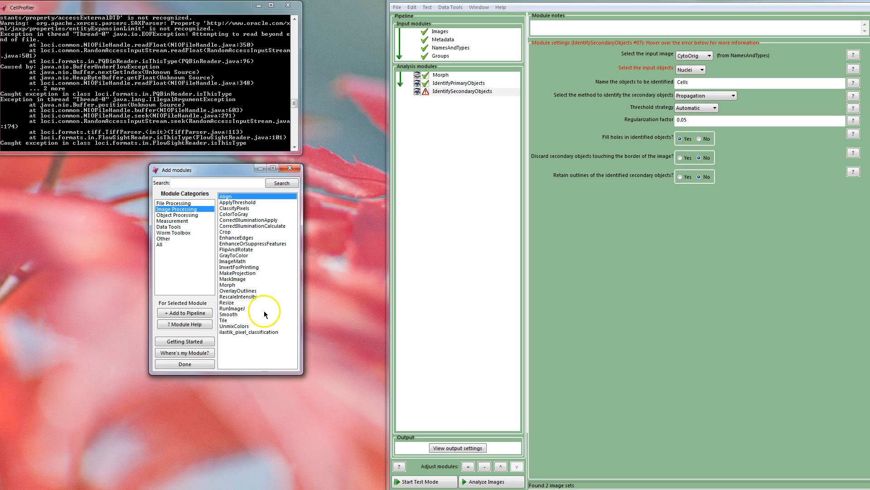
pyautogui.doubleClick(236, 314)
pyautogui.click(442, 100)
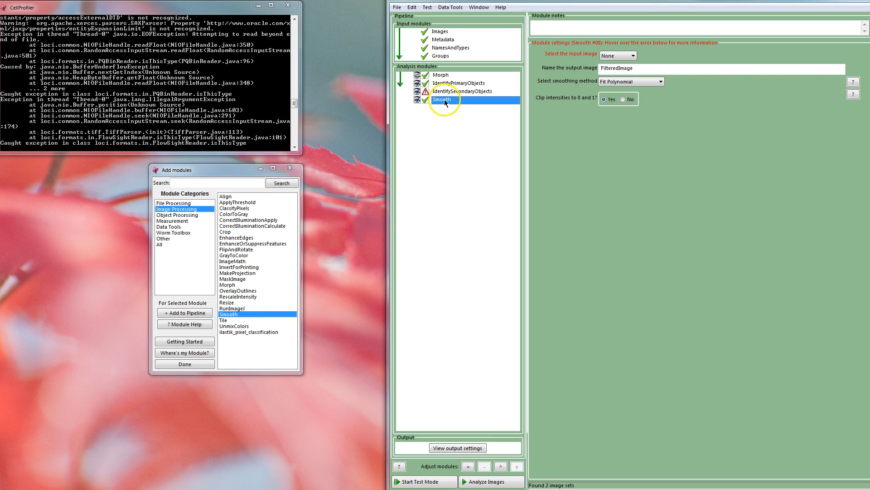
pyautogui.click(501, 466)
pyautogui.click(501, 466)
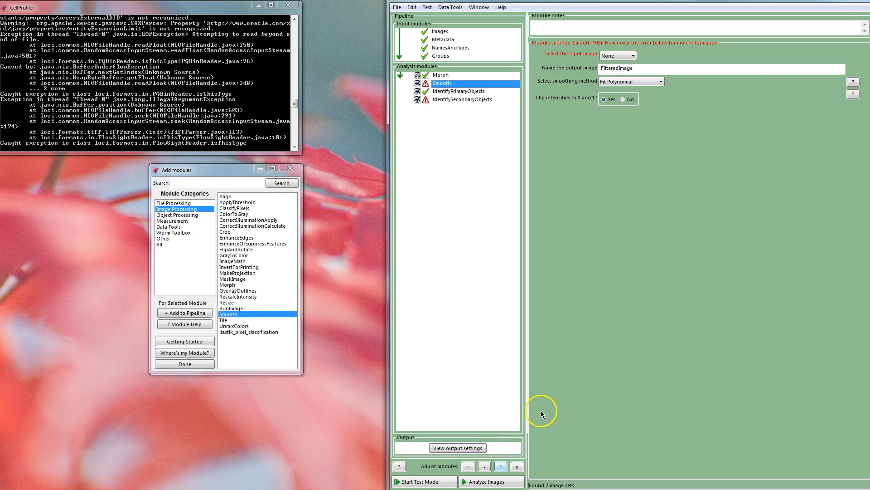
# Set the Smooth module's input image to CytoOrig and name its output image CytoSmth
pyautogui.click(620, 55)
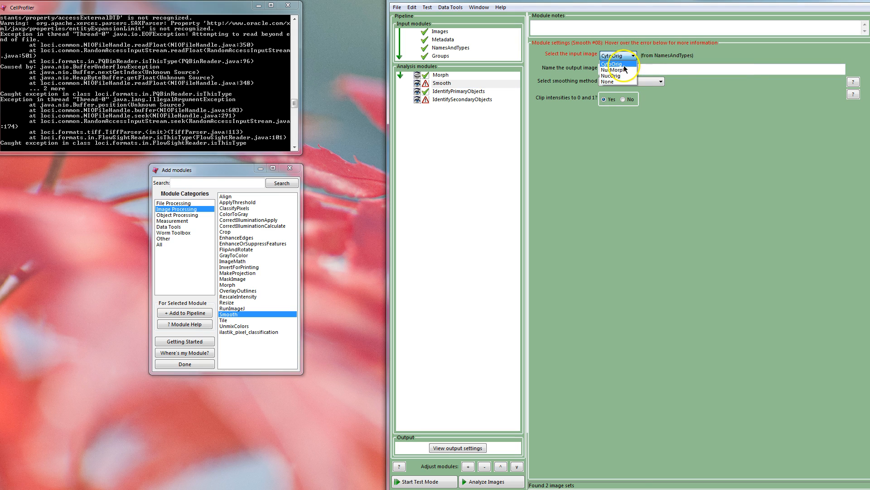
pyautogui.click(624, 66)
pyautogui.doubleClick(645, 71)
pyautogui.write('CytoSmth')
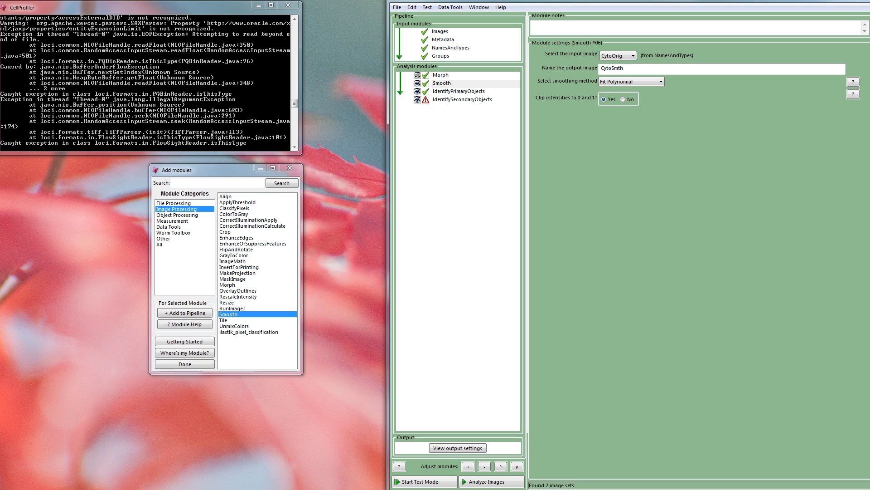
# Set the smoothing method to Median Filter with automatic artifact diameter calculation off and a typical artifact diameter of 3
pyautogui.click(640, 82)
pyautogui.click(639, 89)
pyautogui.click(639, 81)
pyautogui.click(629, 88)
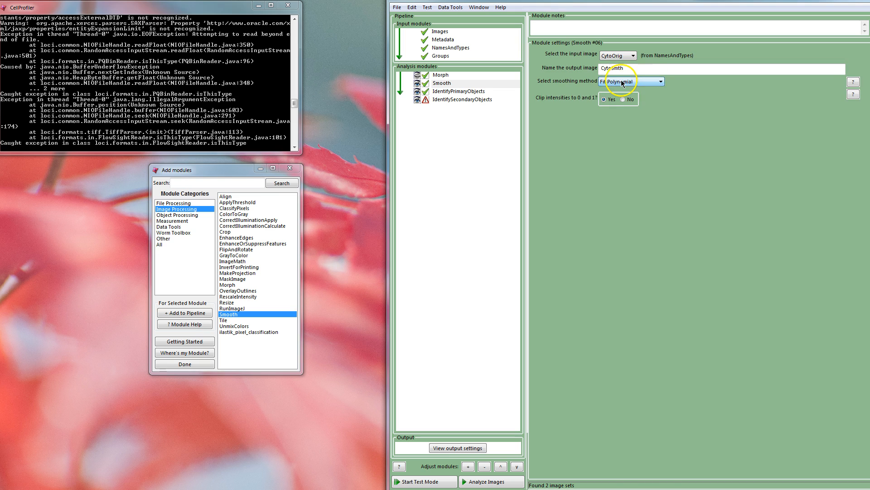
pyautogui.click(619, 83)
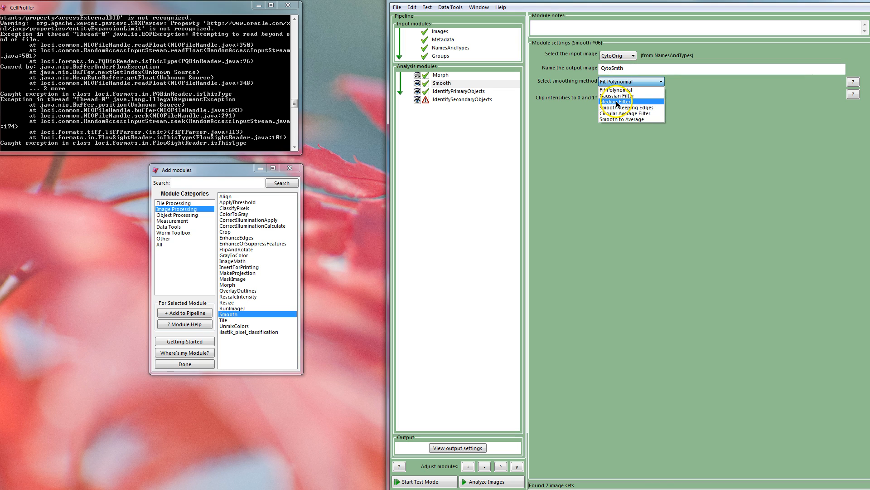
pyautogui.click(617, 103)
pyautogui.click(652, 100)
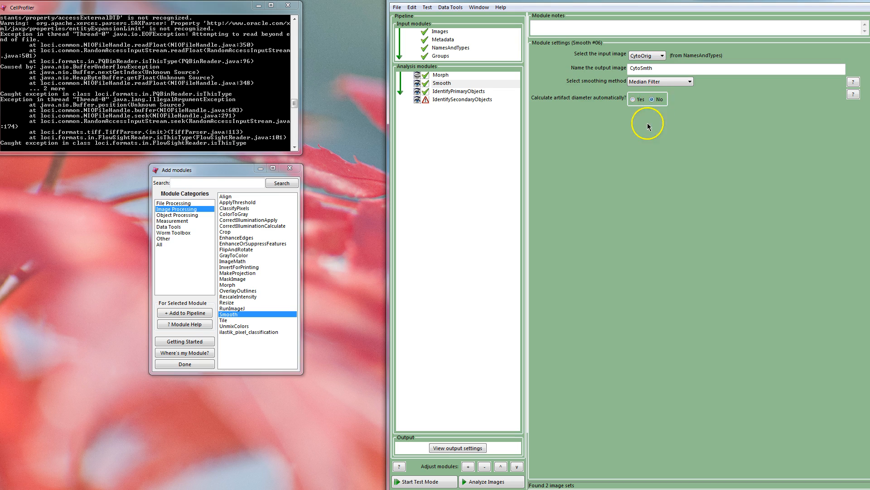
pyautogui.doubleClick(631, 113)
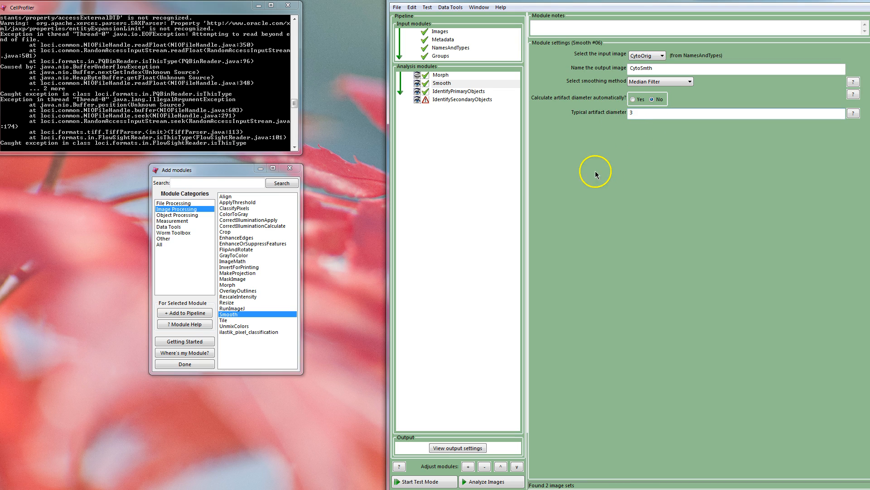
# Set the IdentifySecondaryObjects input image to CytoSmth and its input objects to NucObj
pyautogui.click(456, 100)
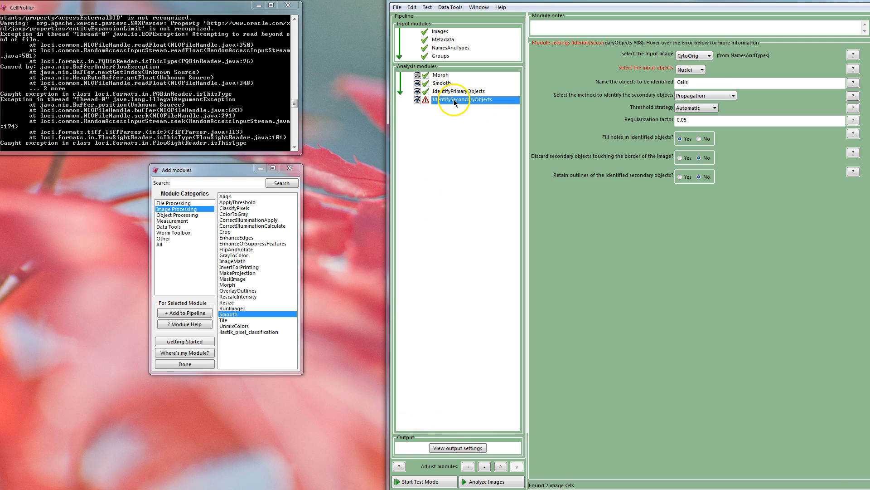
pyautogui.click(702, 56)
pyautogui.click(692, 78)
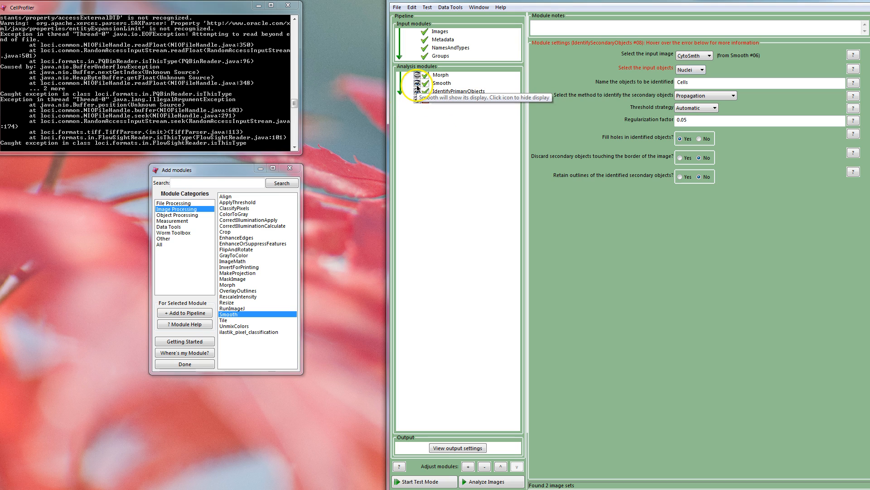
pyautogui.click(701, 69)
pyautogui.click(721, 70)
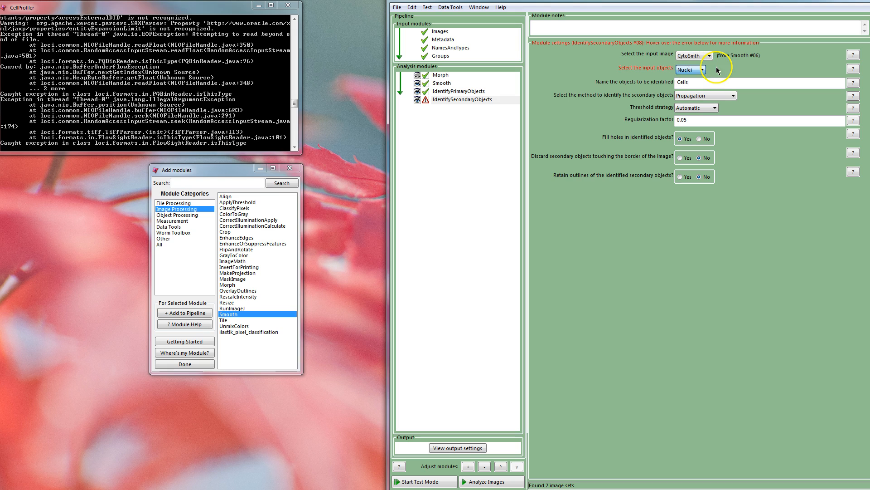
pyautogui.moveTo(637, 69)
pyautogui.click(690, 70)
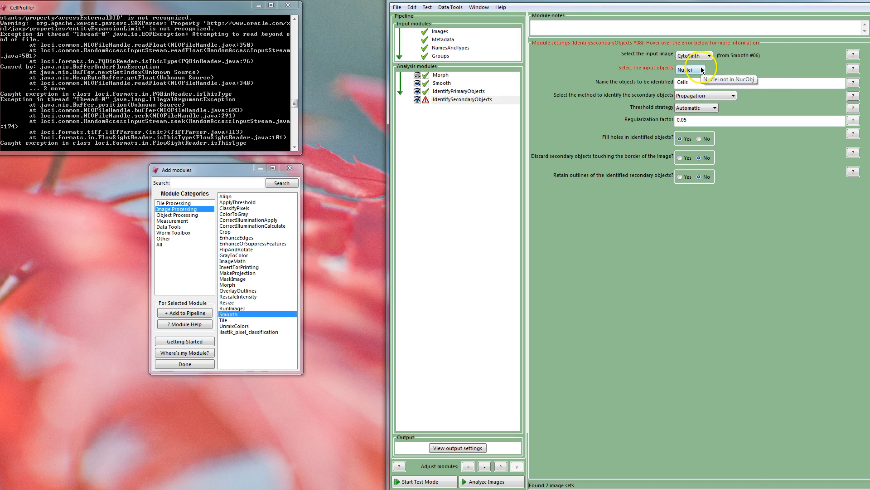
pyautogui.click(691, 76)
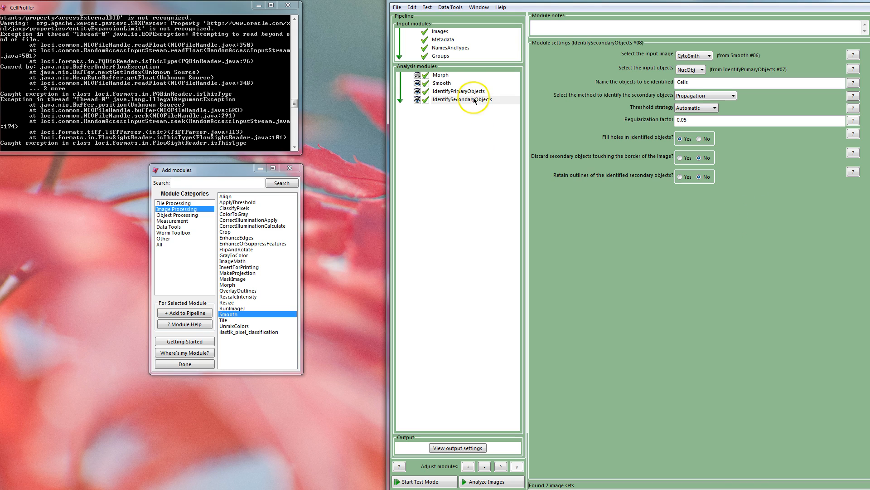
# Start test mode and run the whole pipeline on the first image set
pyautogui.click(413, 481)
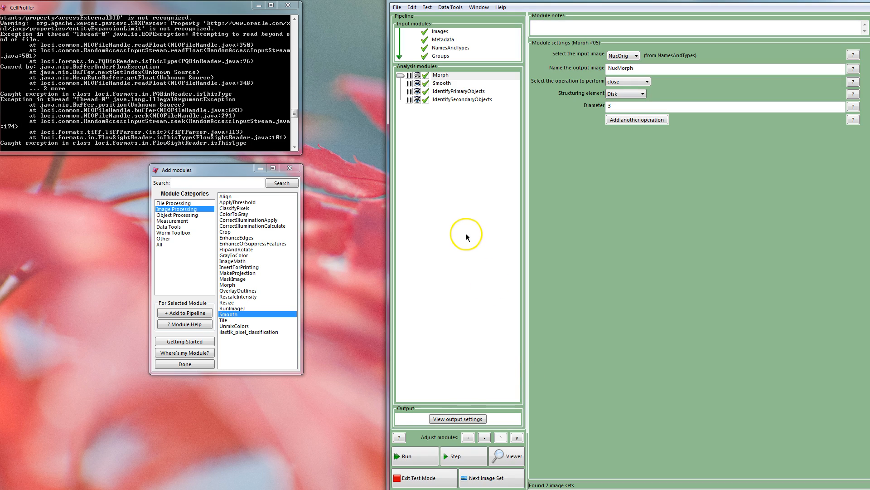
pyautogui.click(397, 461)
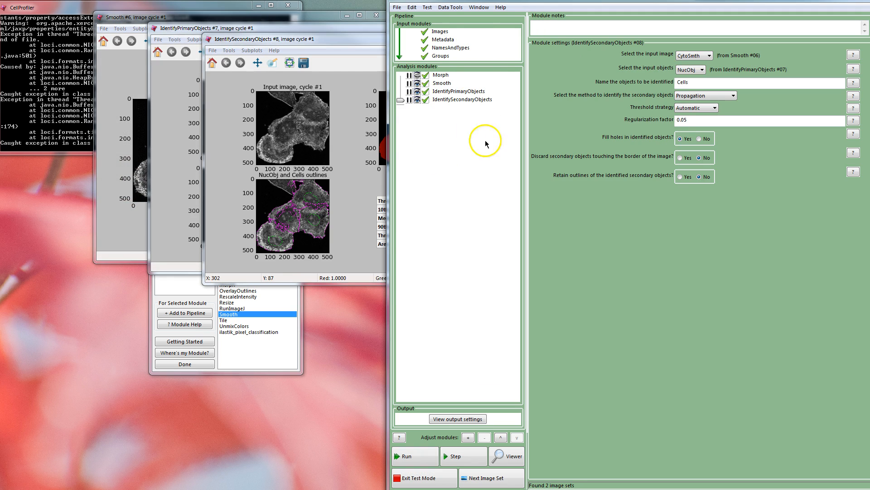
# Spread the module result windows apart and enlarge the Smooth output to compare the original and filtered images
pyautogui.moveTo(289, 39); pyautogui.dragTo(431, 155)
pyautogui.moveTo(323, 27); pyautogui.dragTo(207, 141)
pyautogui.moveTo(257, 16); pyautogui.dragTo(193, 39)
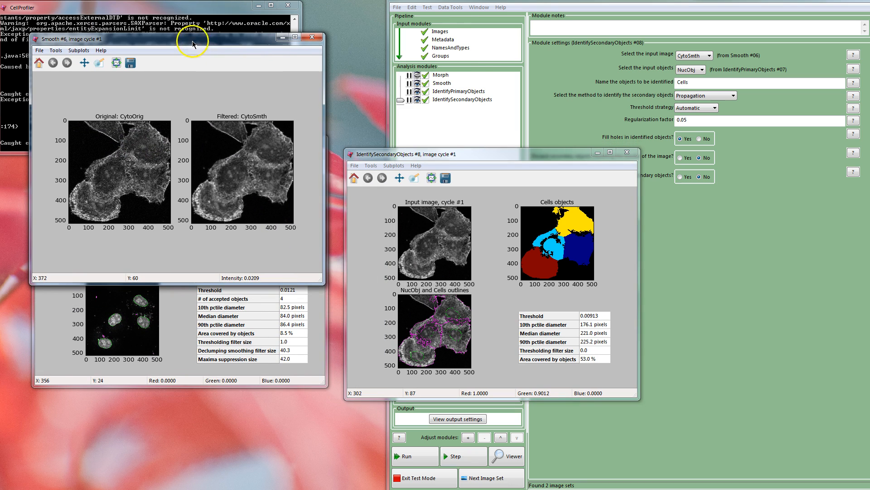
pyautogui.moveTo(324, 311); pyautogui.dragTo(790, 448)
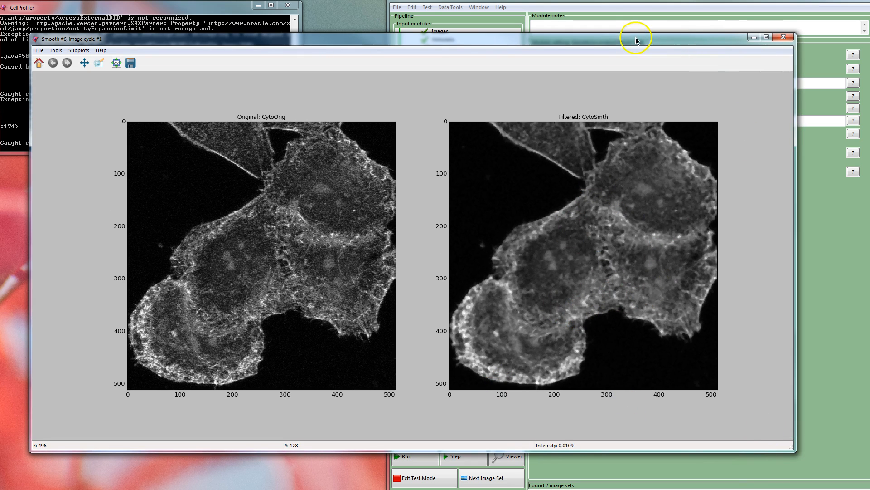
# Move the test-mode position back to the Smooth module and return it to IdentifySecondaryObjects
pyautogui.click(640, 5)
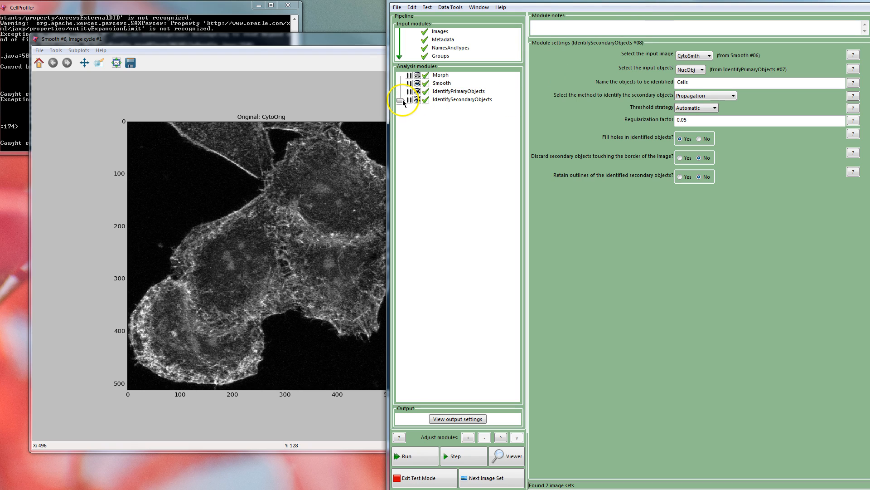
pyautogui.moveTo(402, 101); pyautogui.dragTo(401, 83)
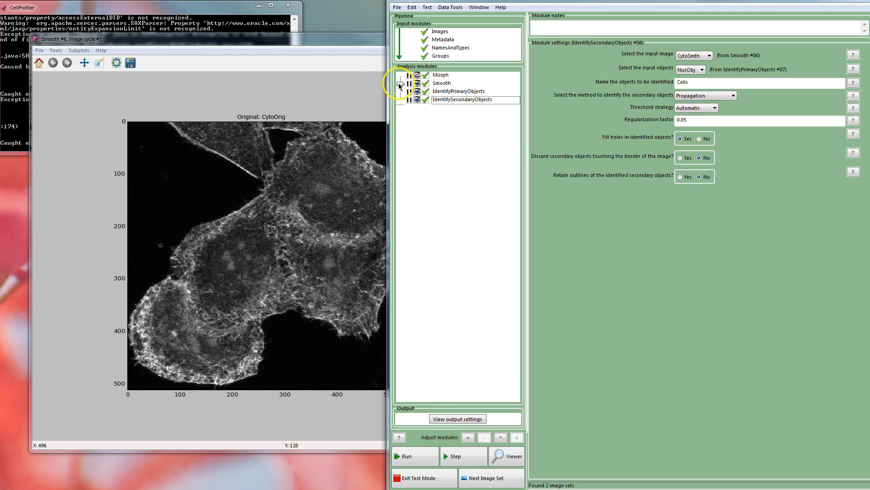
pyautogui.moveTo(403, 85); pyautogui.dragTo(401, 104)
# Set the Smooth module's typical artifact diameter to 2 and rerun that module in test mode
pyautogui.click(444, 85)
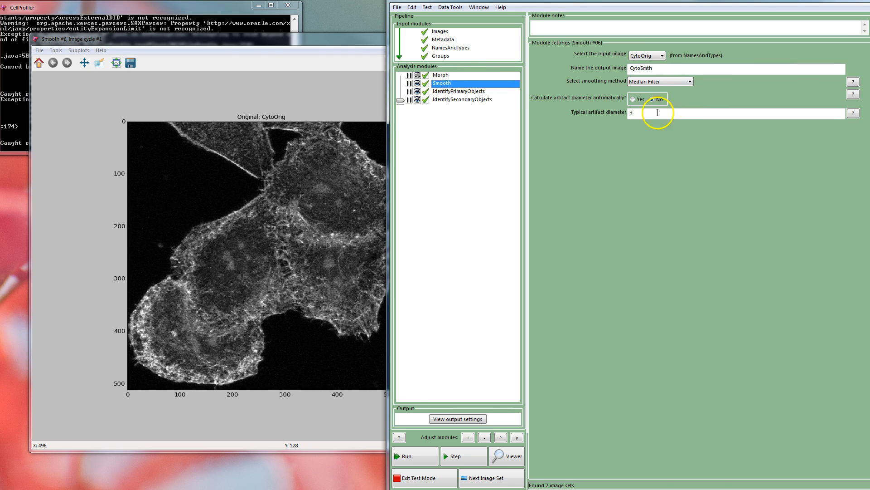
pyautogui.doubleClick(632, 113)
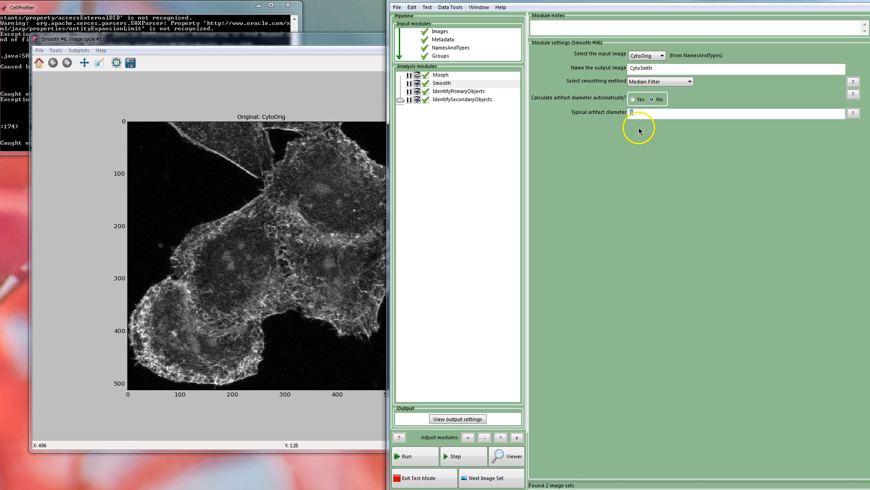
pyautogui.write('2')
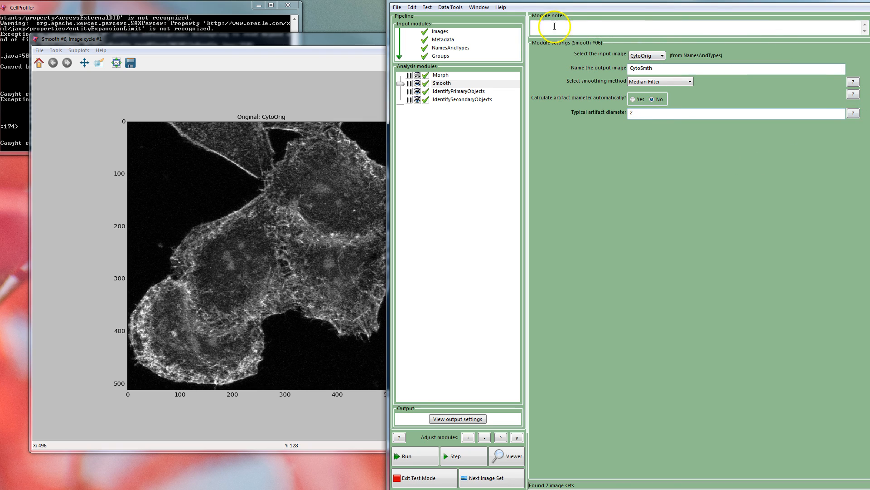
pyautogui.click(400, 84)
pyautogui.click(455, 456)
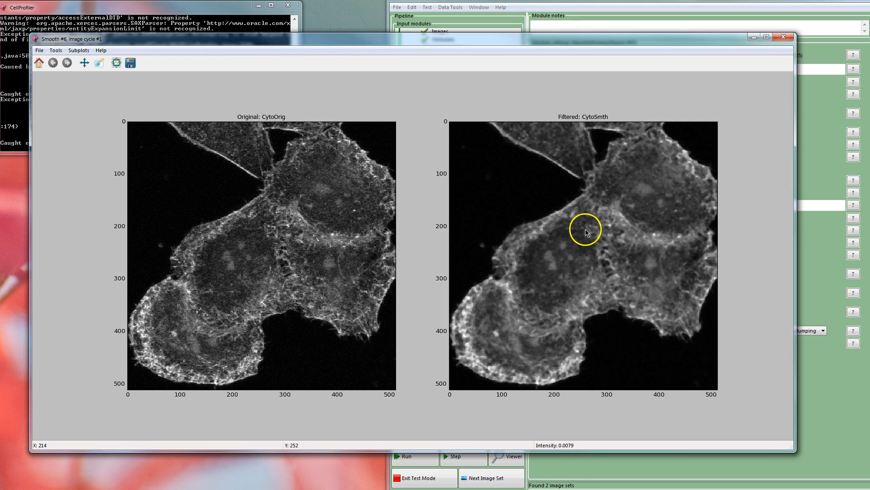
# Switch the Smooth module to a Gaussian Filter with artifact diameter 1.5, rerun it, and minimize its result window
pyautogui.click(704, 5)
pyautogui.click(463, 84)
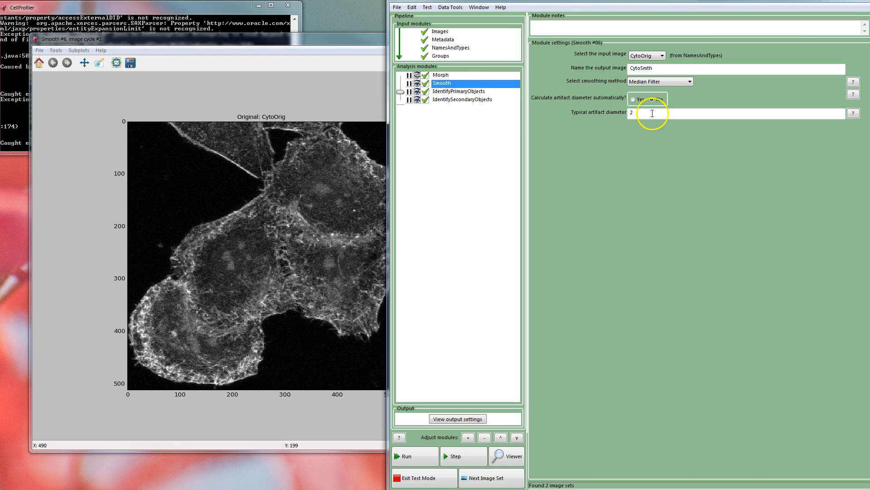
pyautogui.click(684, 85)
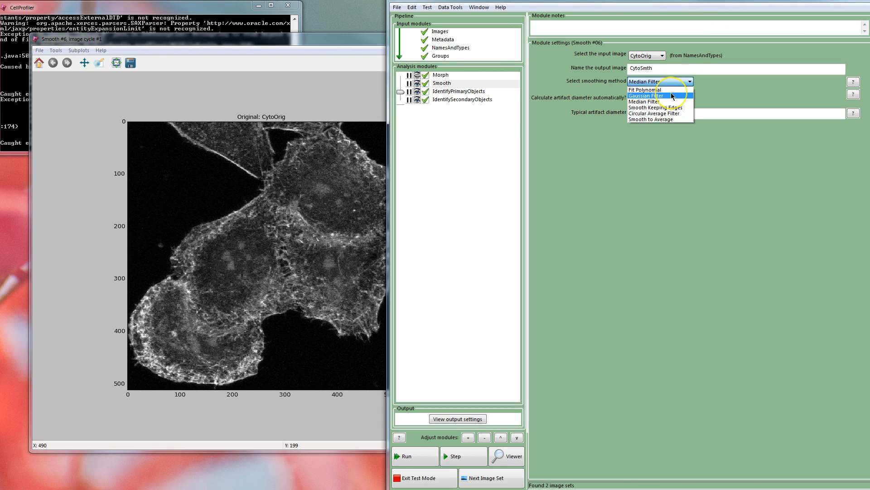
pyautogui.click(673, 95)
pyautogui.doubleClick(648, 116)
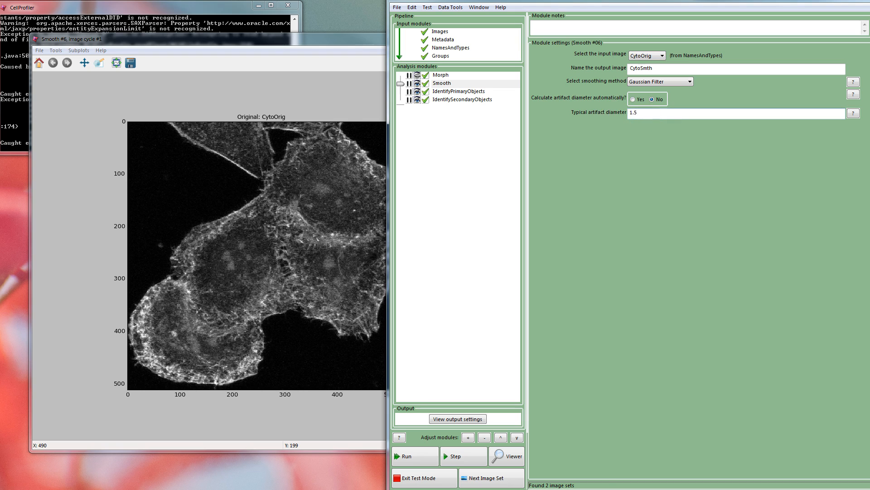
pyautogui.click(466, 454)
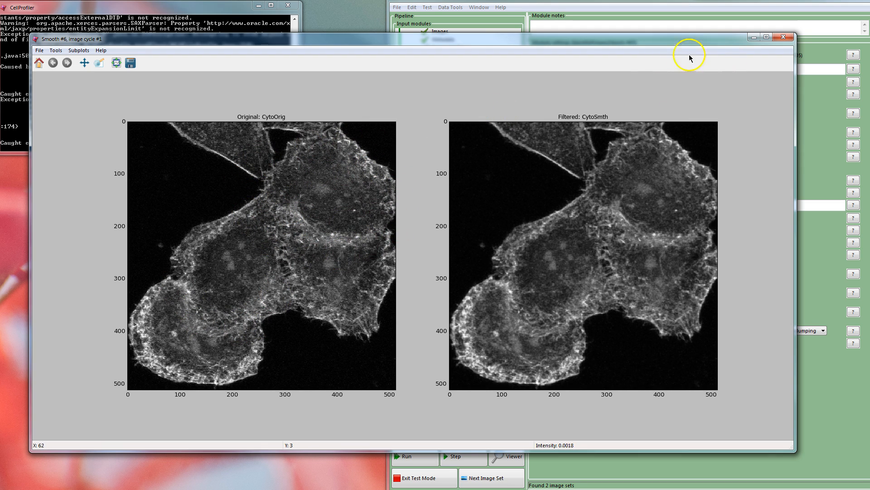
pyautogui.click(754, 37)
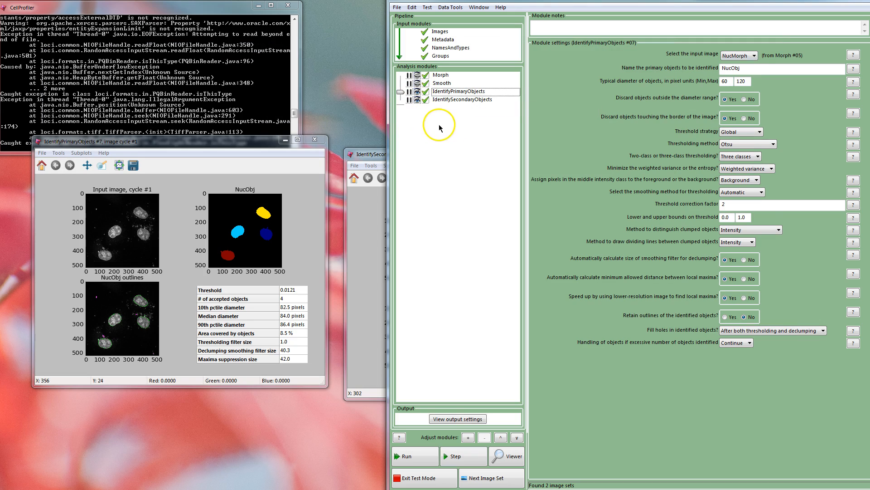
# Run the IdentifyPrimaryObjects module in test mode and close its result window
pyautogui.click(454, 457)
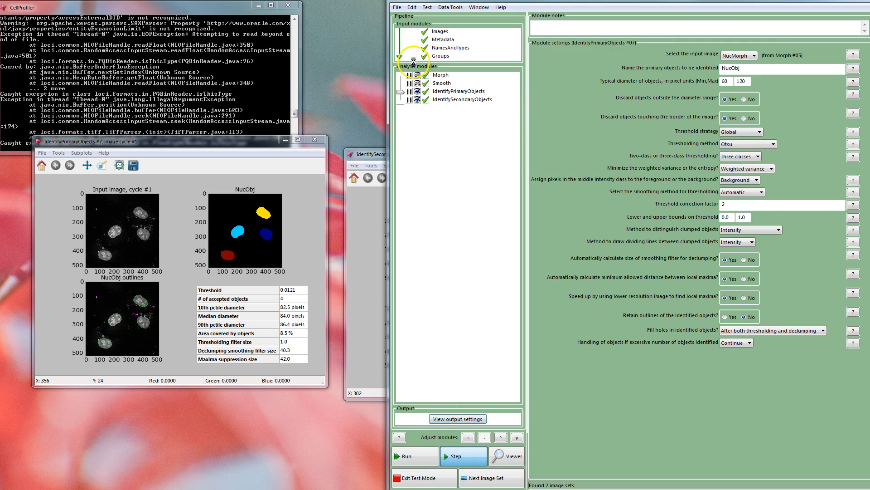
pyautogui.moveTo(233, 143); pyautogui.dragTo(217, 99)
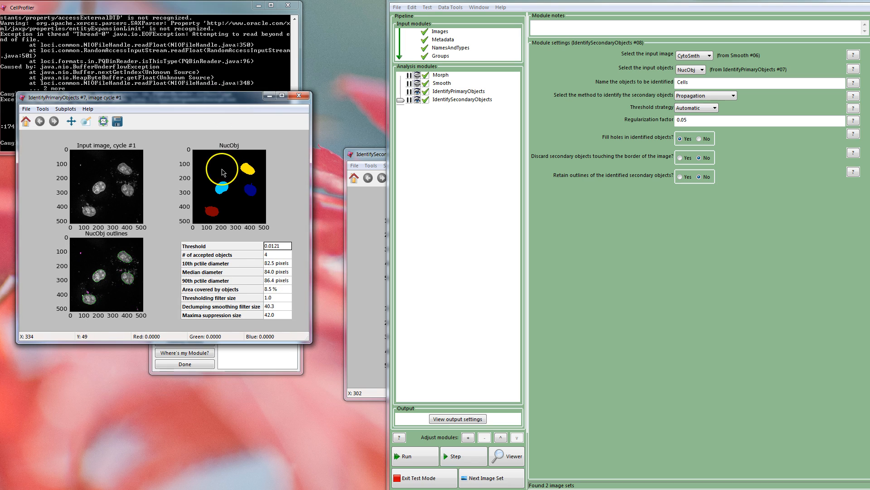
pyautogui.click(299, 96)
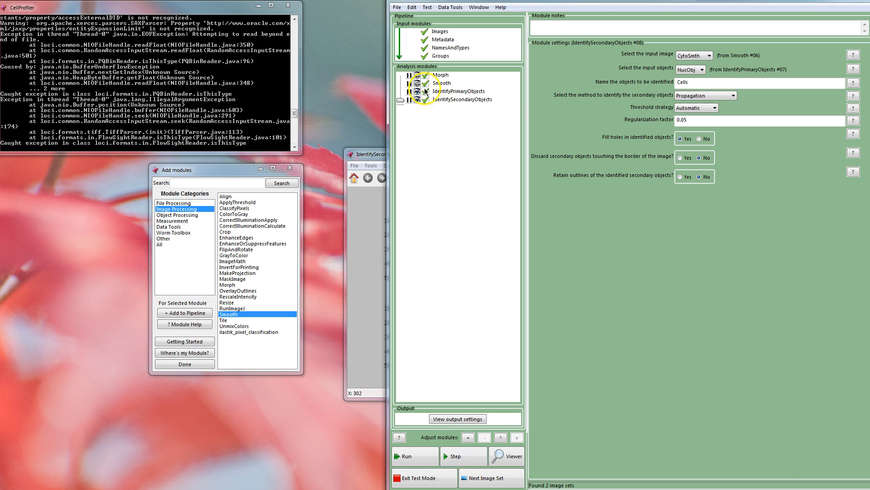
# Move and enlarge the IdentifySecondaryObjects result window to inspect the cell objects and outlines
pyautogui.moveTo(366, 154); pyautogui.dragTo(44, 39)
pyautogui.moveTo(313, 279); pyautogui.dragTo(394, 416)
pyautogui.doubleClick(285, 33)
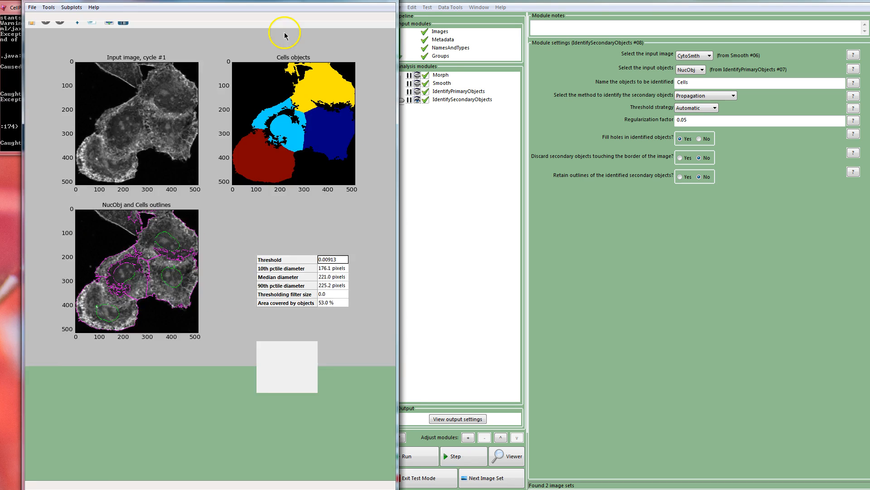
pyautogui.click(514, 7)
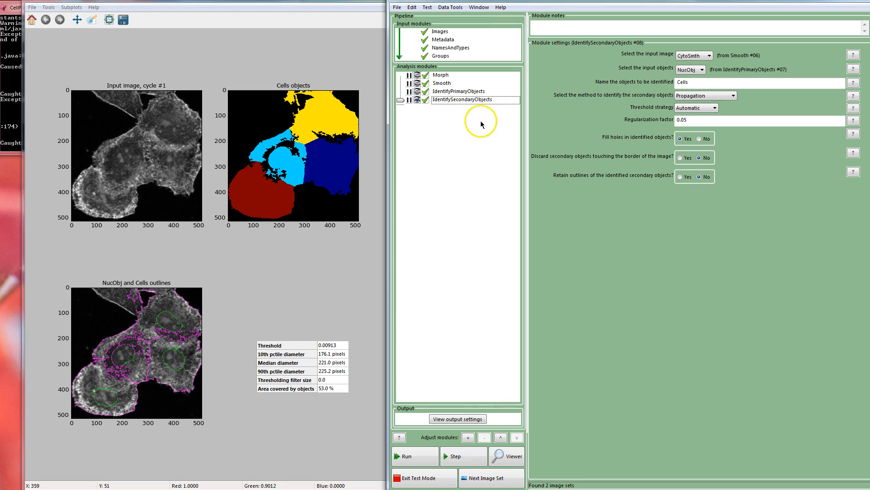
# Compare the settings of IdentifyPrimaryObjects and IdentifySecondaryObjects beside the secondary objects result
pyautogui.click(451, 93)
pyautogui.click(451, 101)
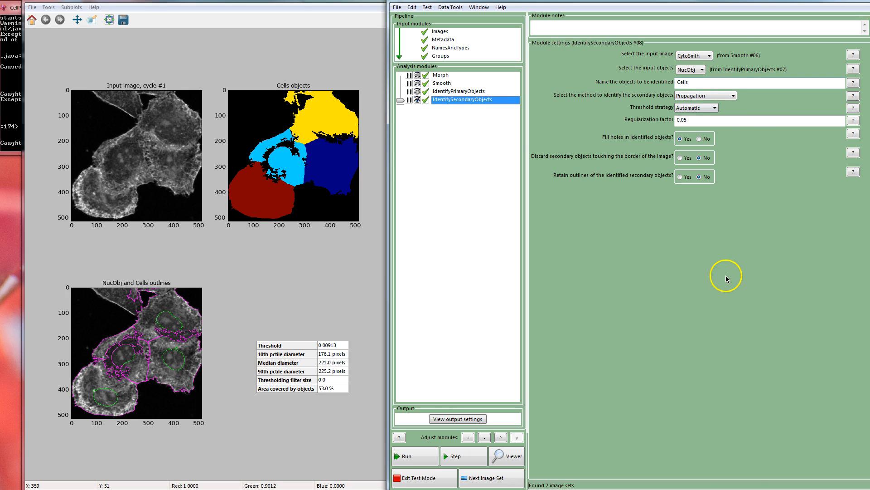
pyautogui.click(444, 92)
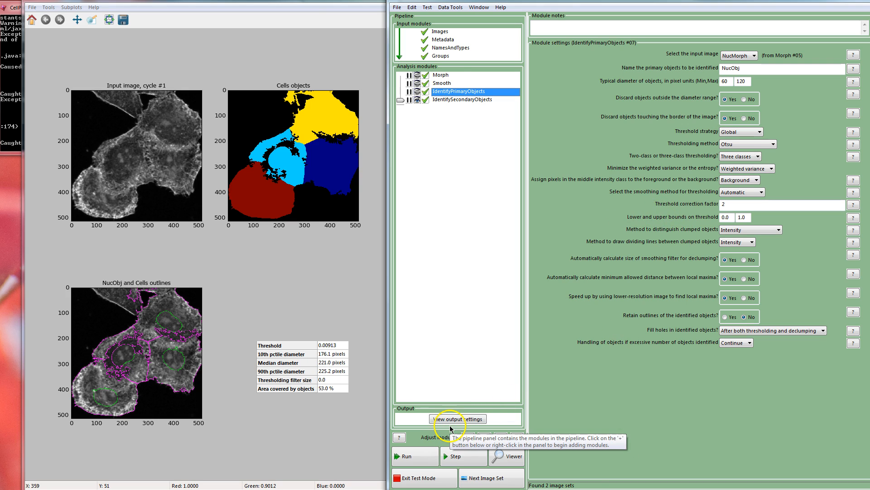
pyautogui.moveTo(301, 5); pyautogui.dragTo(286, 5)
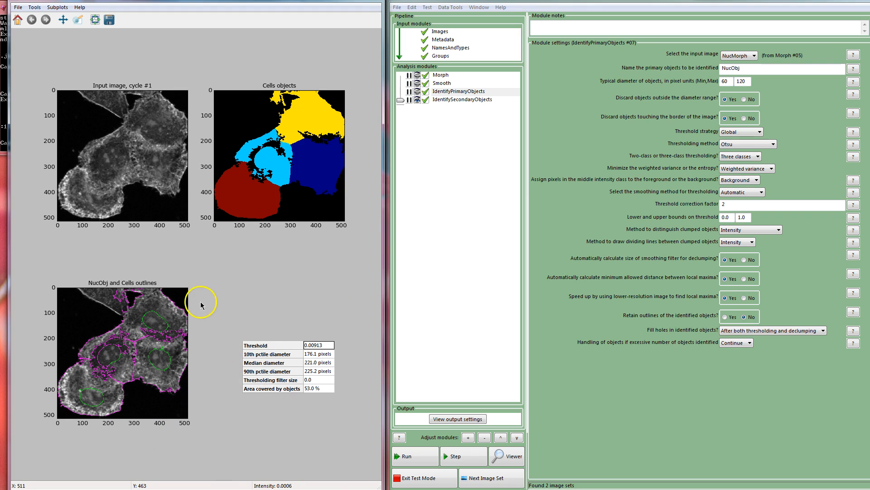
# Name the objects identified by the IdentifySecondaryObjects module CytoObj
pyautogui.click(467, 99)
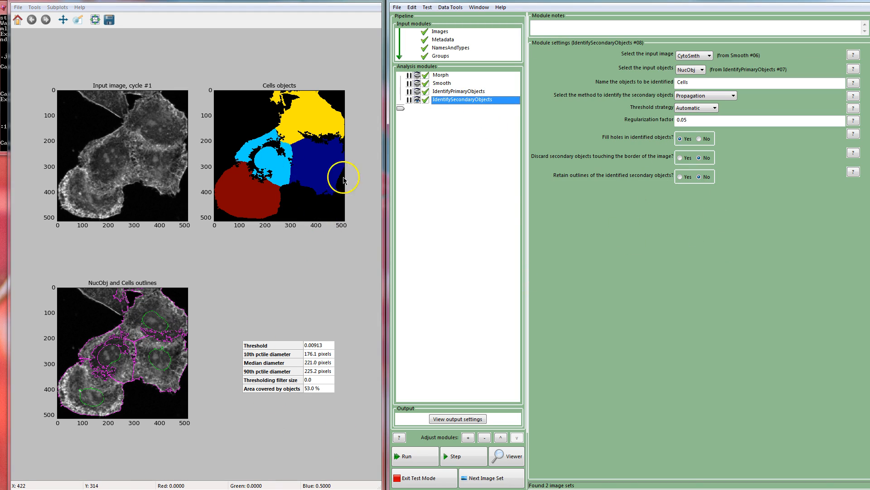
pyautogui.doubleClick(702, 86)
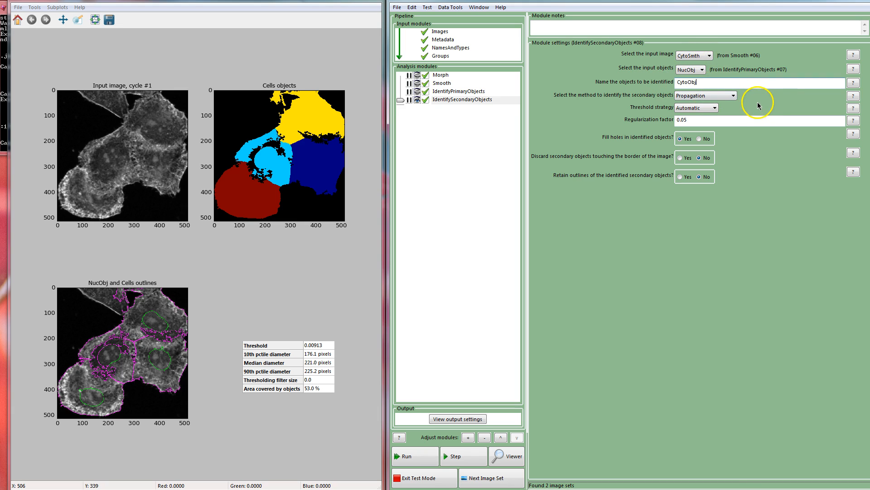
pyautogui.moveTo(710, 83); pyautogui.dragTo(628, 76)
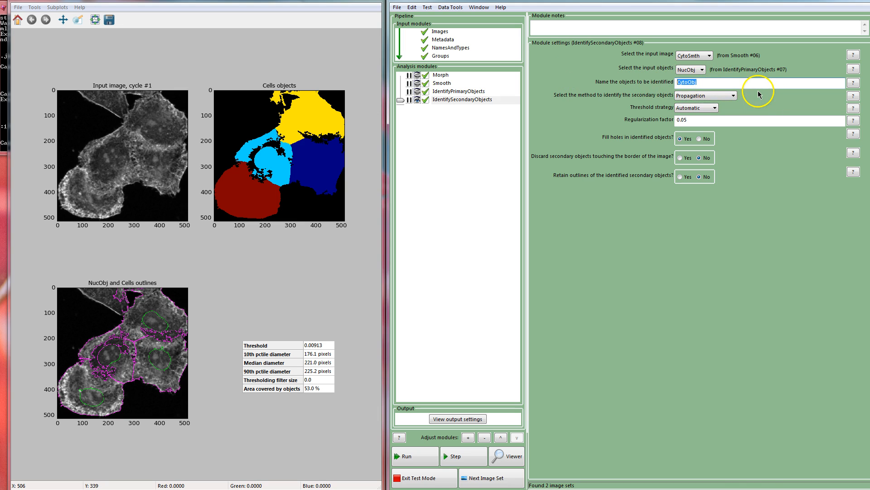
# Review the available methods for identifying the secondary objects and keep Propagation selected
pyautogui.click(733, 96)
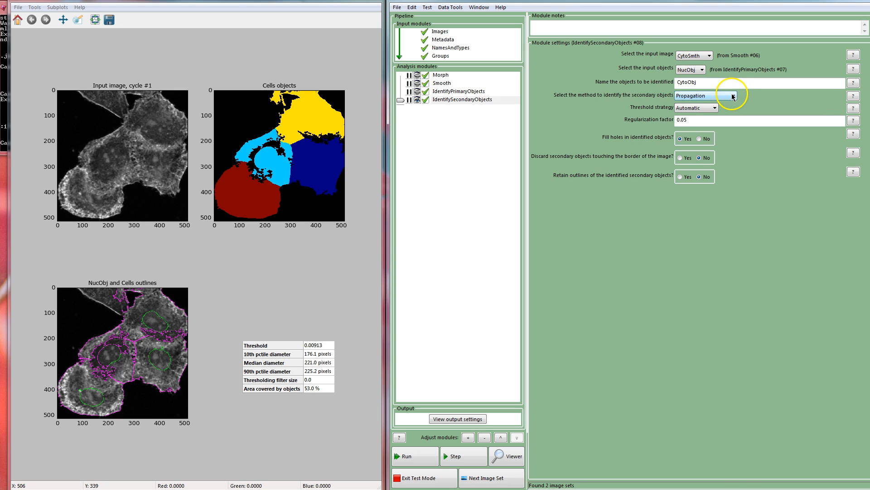
pyautogui.click(711, 110)
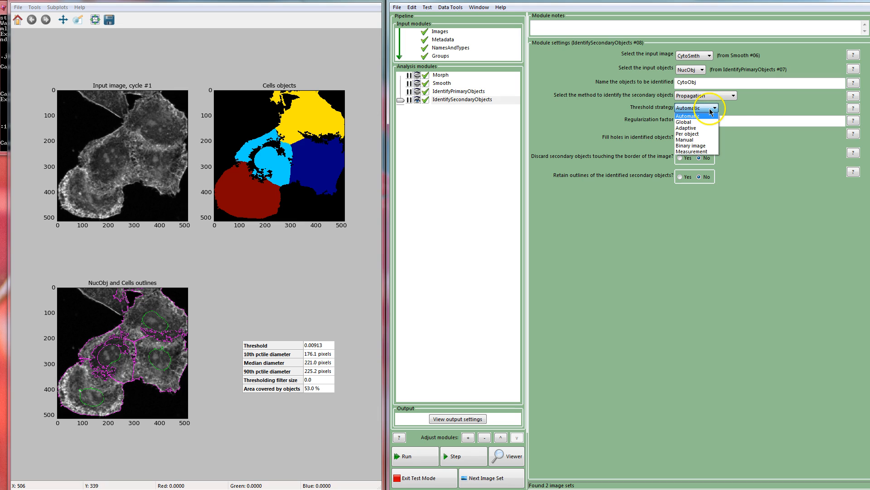
pyautogui.click(766, 99)
pyautogui.click(724, 97)
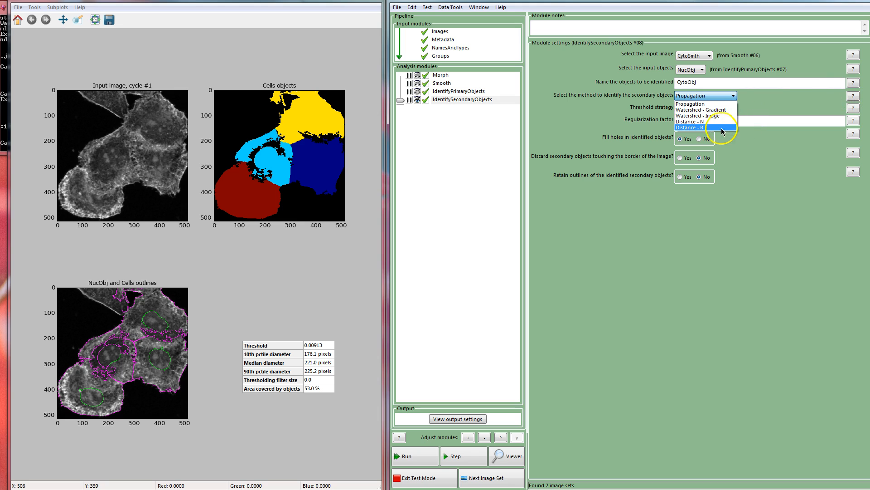
pyautogui.click(704, 111)
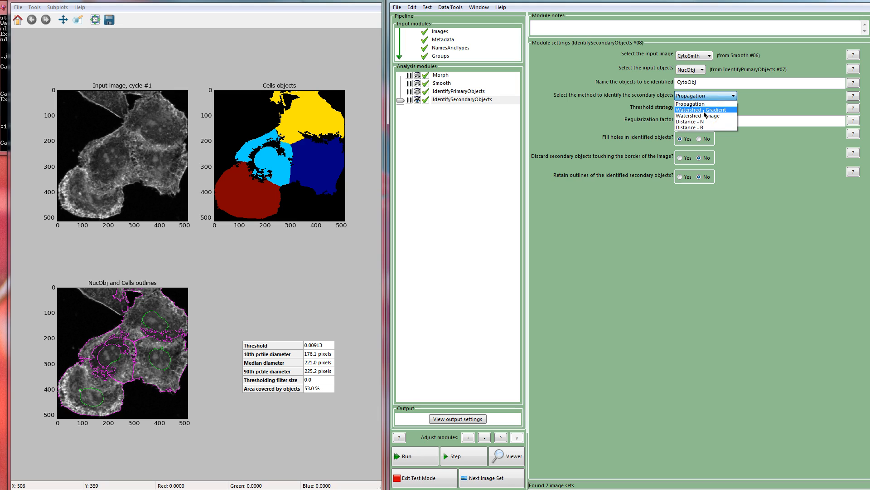
pyautogui.click(696, 104)
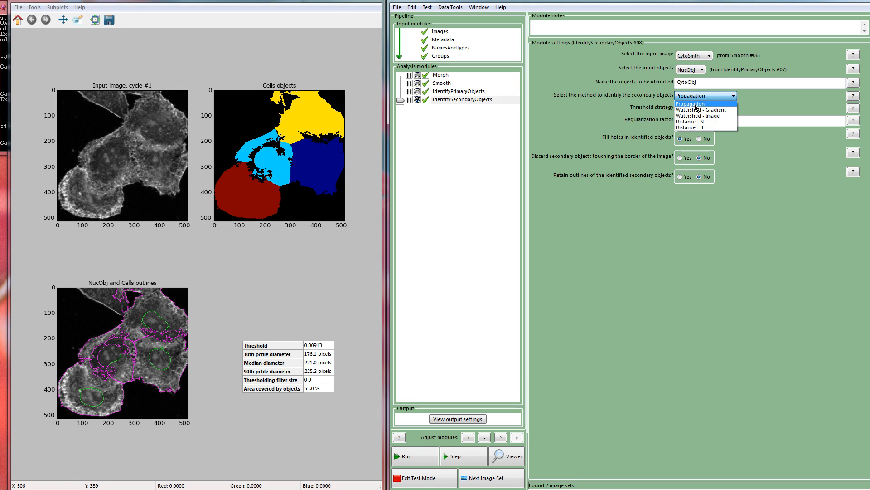
pyautogui.click(697, 104)
# Set the secondary objects' threshold strategy to Global and use three-class Otsu thresholding
pyautogui.click(715, 107)
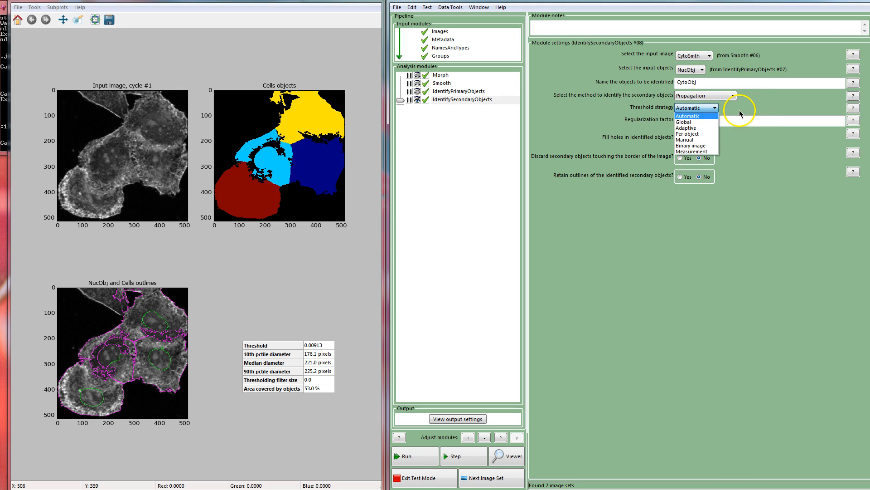
pyautogui.click(693, 122)
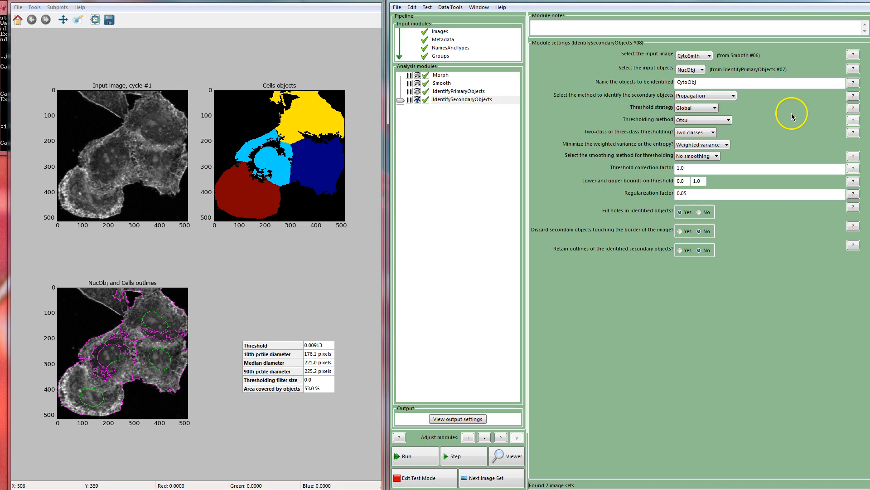
pyautogui.click(713, 132)
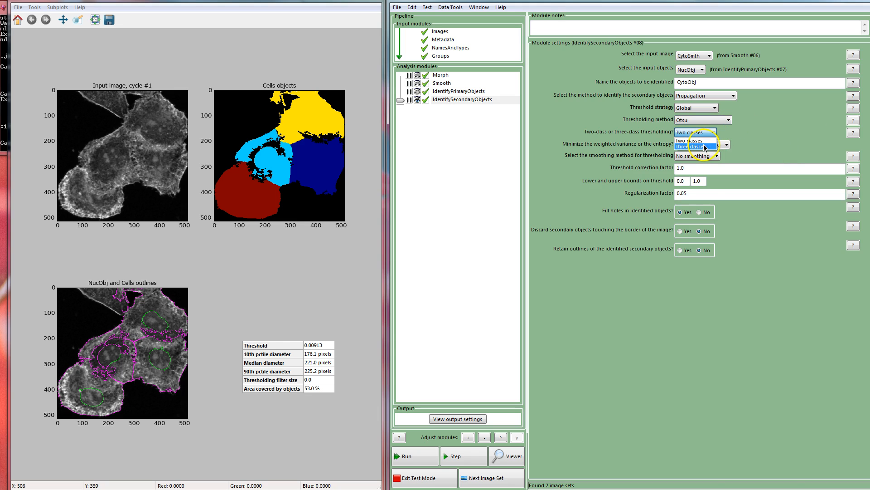
pyautogui.click(696, 144)
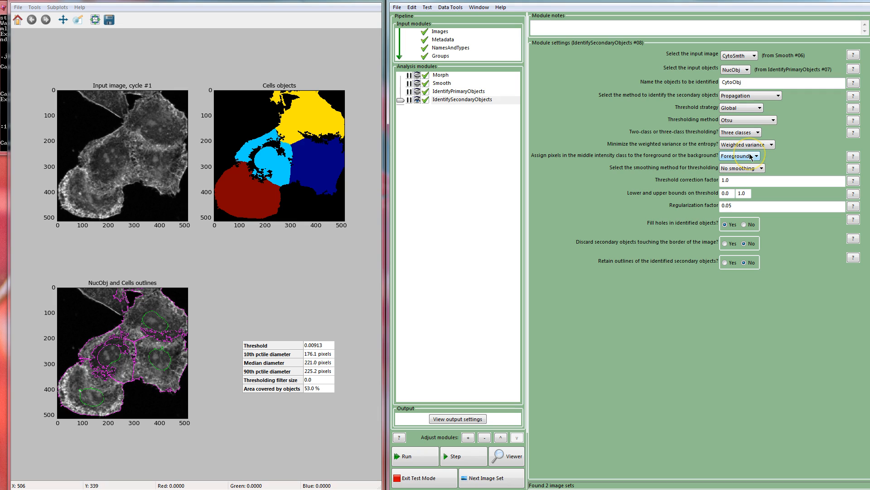
# Rerun IdentifySecondaryObjects in test mode with the new thresholding and widen its result window to inspect the CytoObj outlines
pyautogui.moveTo(732, 182); pyautogui.dragTo(697, 180)
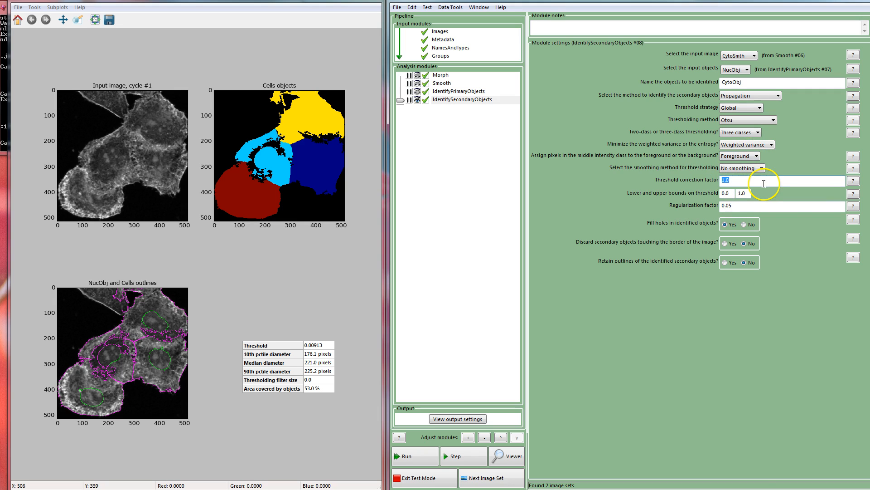
pyautogui.moveTo(752, 207); pyautogui.dragTo(693, 206)
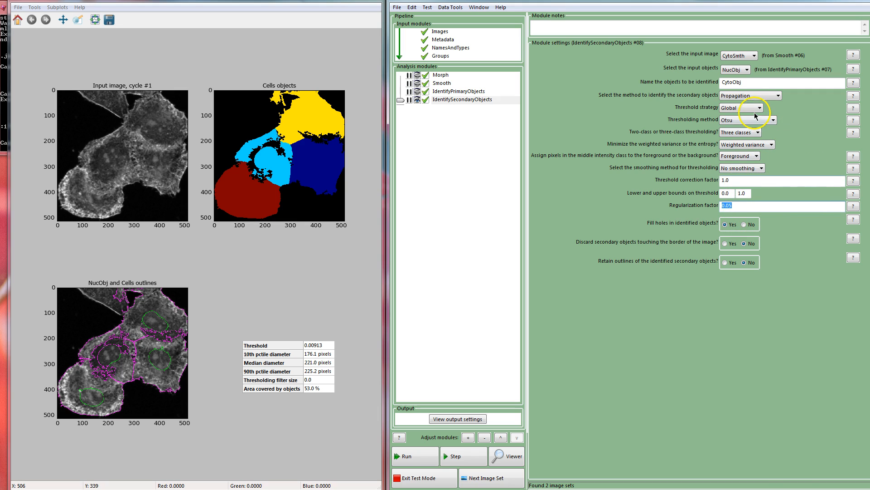
pyautogui.click(455, 456)
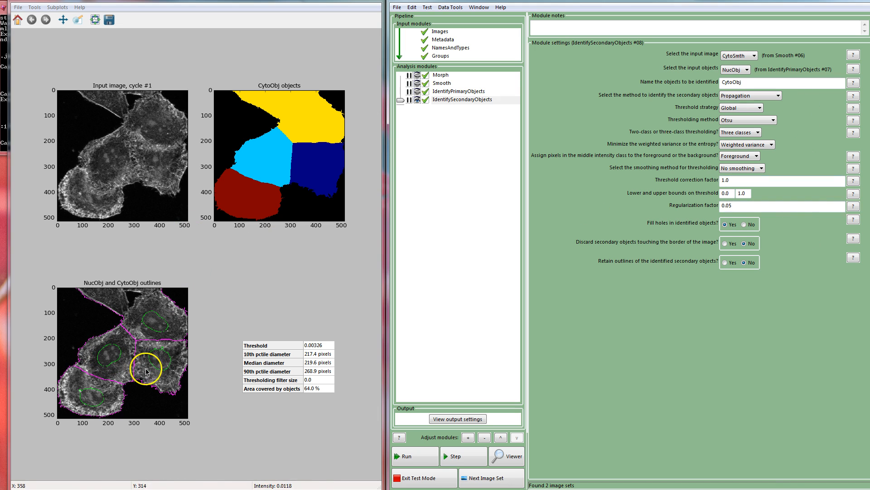
pyautogui.moveTo(383, 143); pyautogui.dragTo(516, 142)
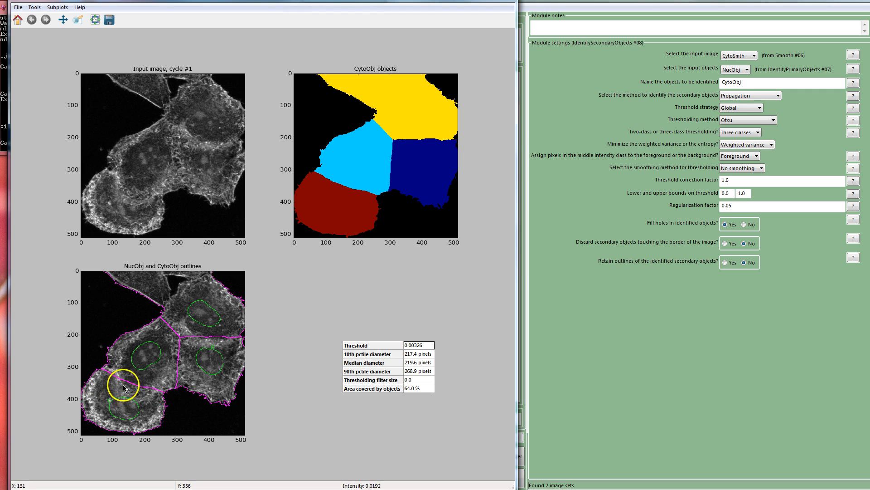
# Try regularization factors of 0.1 and 0.01 in IdentifySecondaryObjects, rerunning the module for each
pyautogui.click(731, 206)
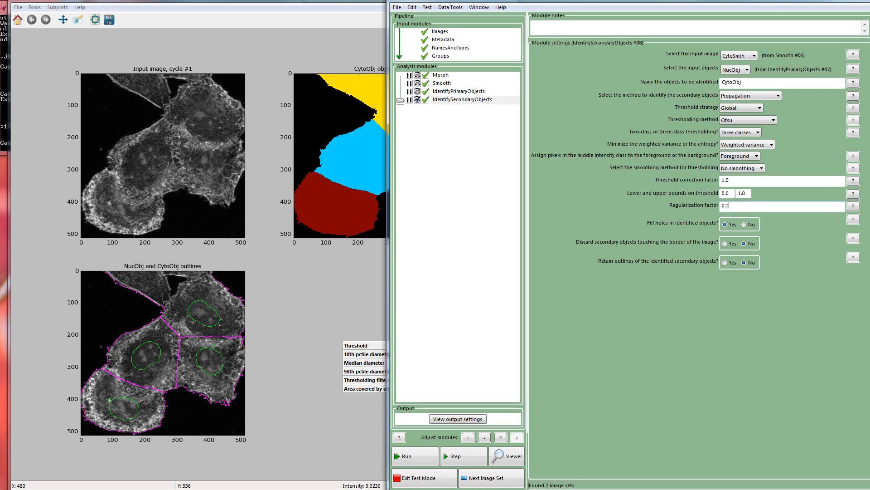
pyautogui.click(461, 455)
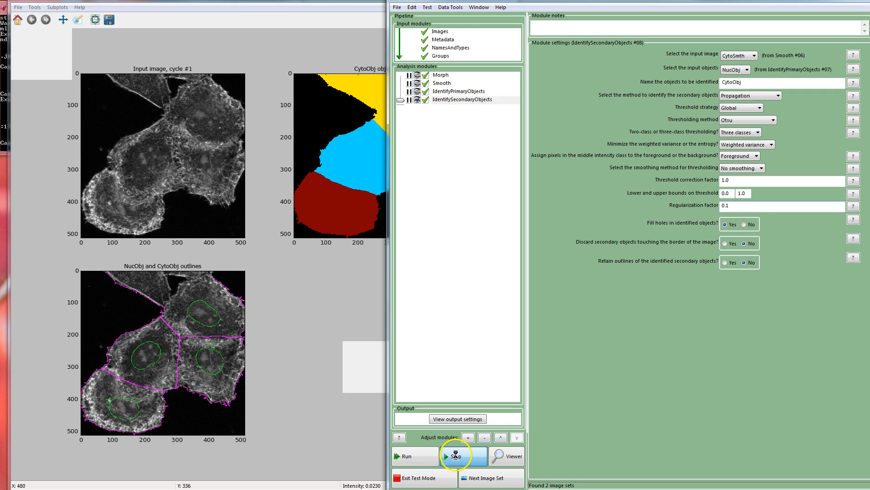
pyautogui.moveTo(734, 206); pyautogui.dragTo(698, 208)
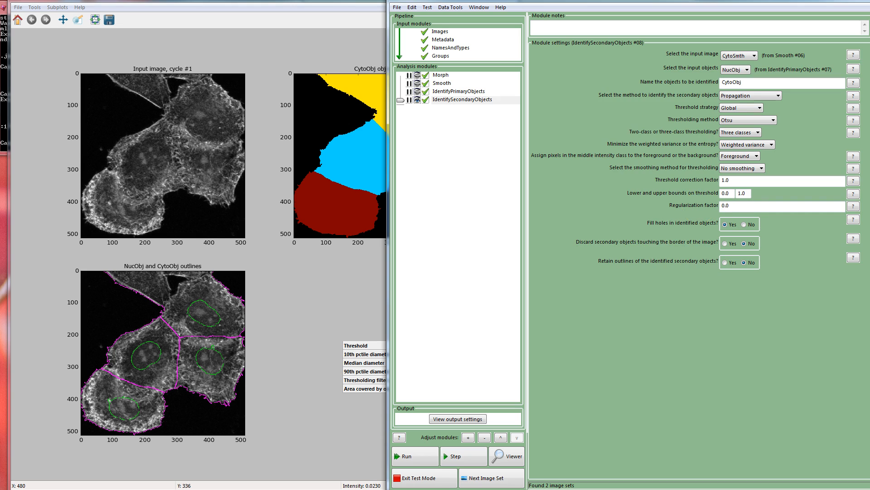
pyautogui.click(476, 456)
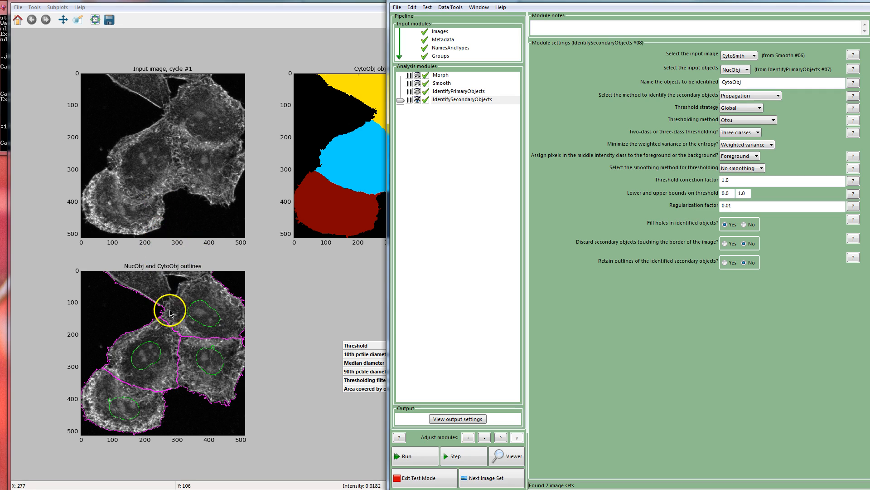
# Set the regularization factor to 0.005, rerun IdentifySecondaryObjects, and inspect the cell boundaries in its result window
pyautogui.click(810, 205)
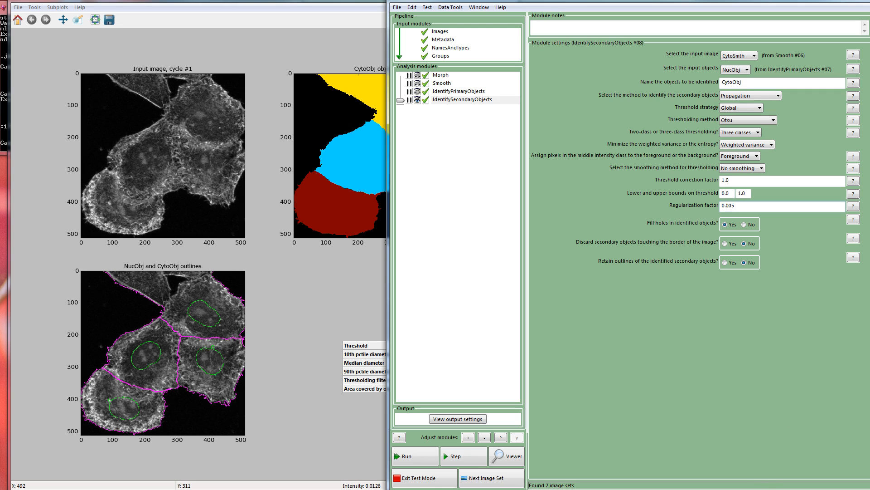
pyautogui.click(465, 456)
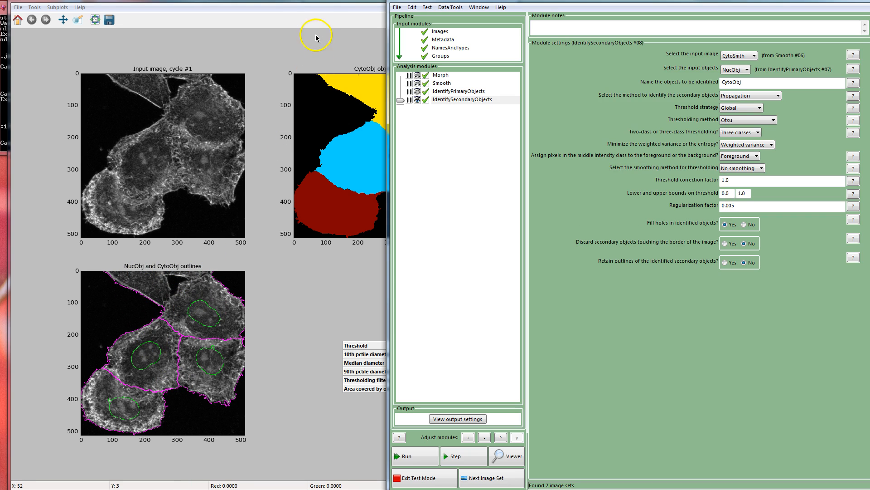
pyautogui.click(309, 7)
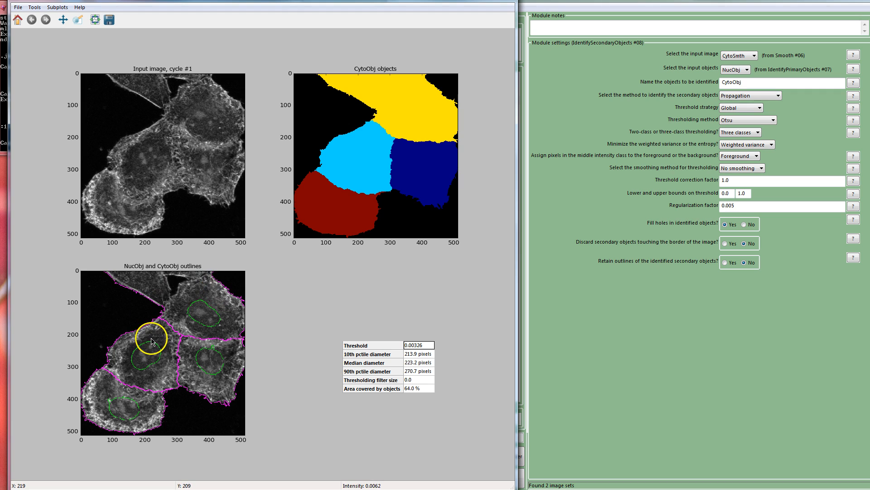
pyautogui.click(599, 5)
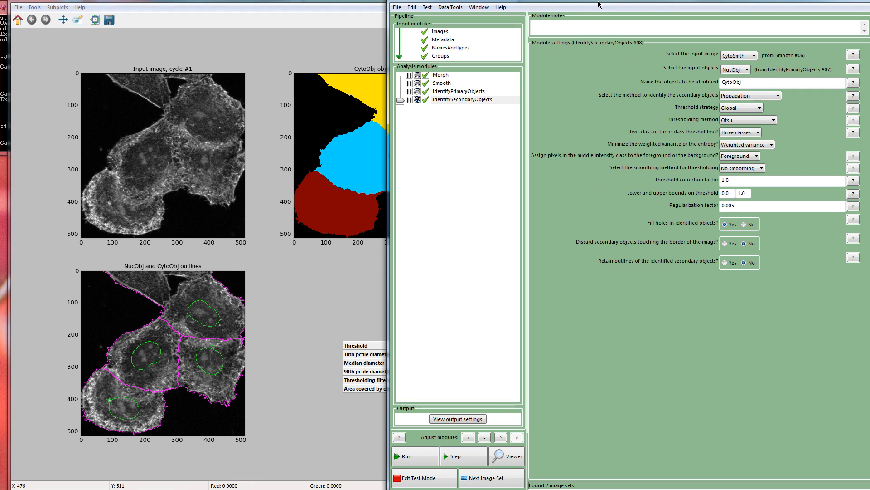